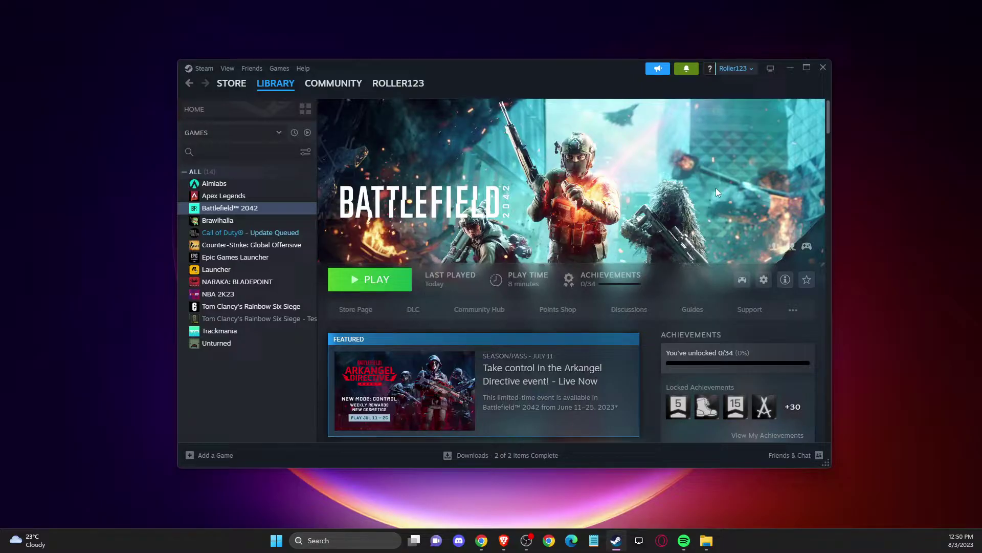
# - Review Battlefield 2042's Installed Files properties in Steam, then minimize Steam
pyautogui.rightClick(230, 208)
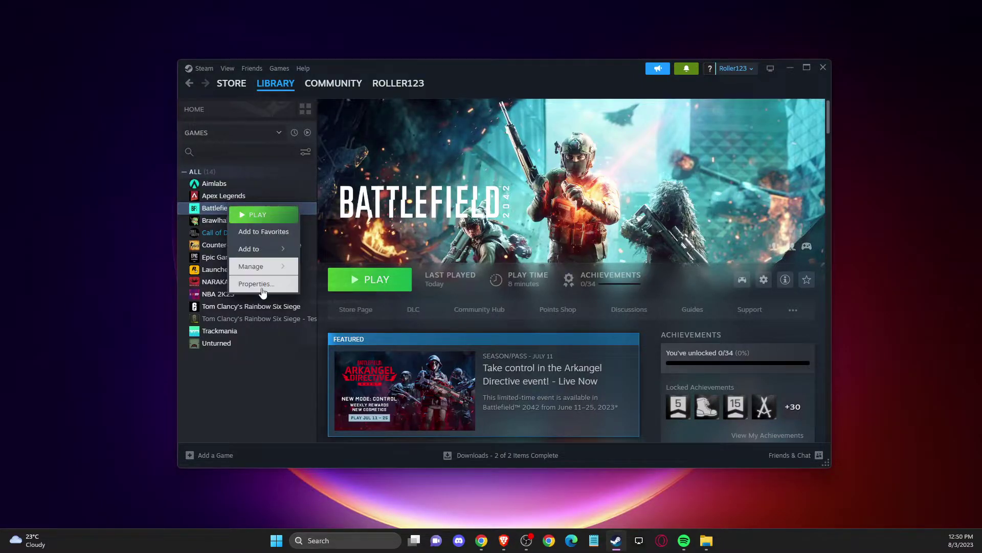
pyautogui.click(259, 289)
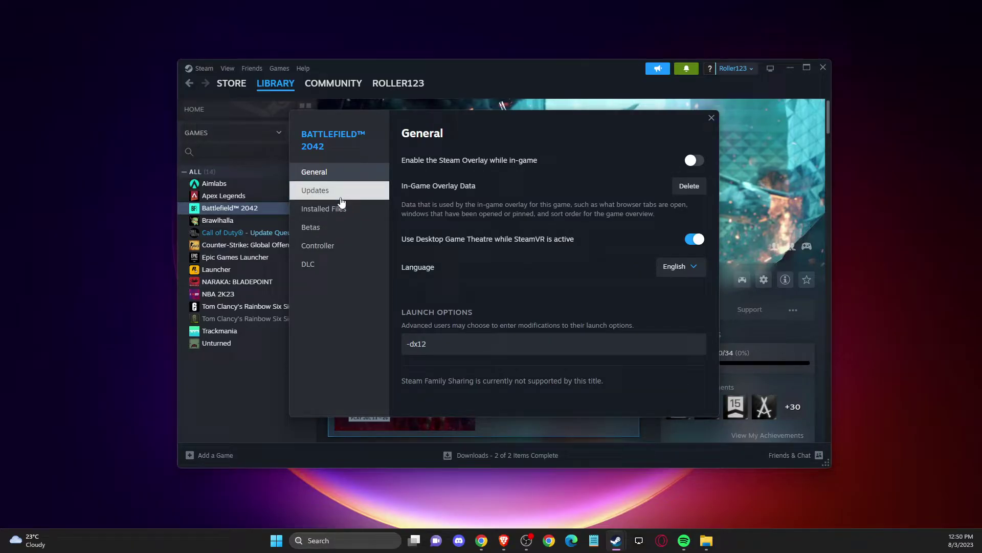
pyautogui.click(337, 210)
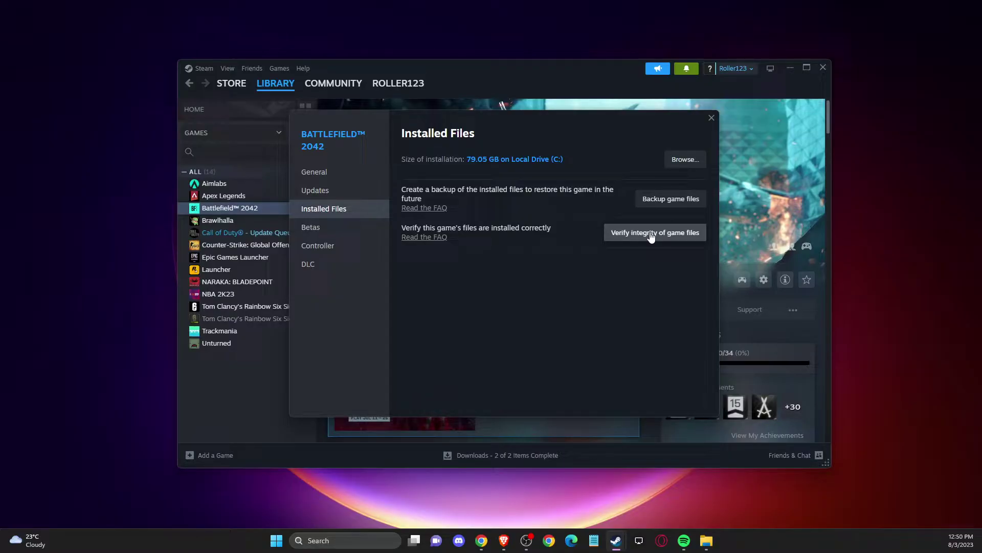
pyautogui.click(710, 120)
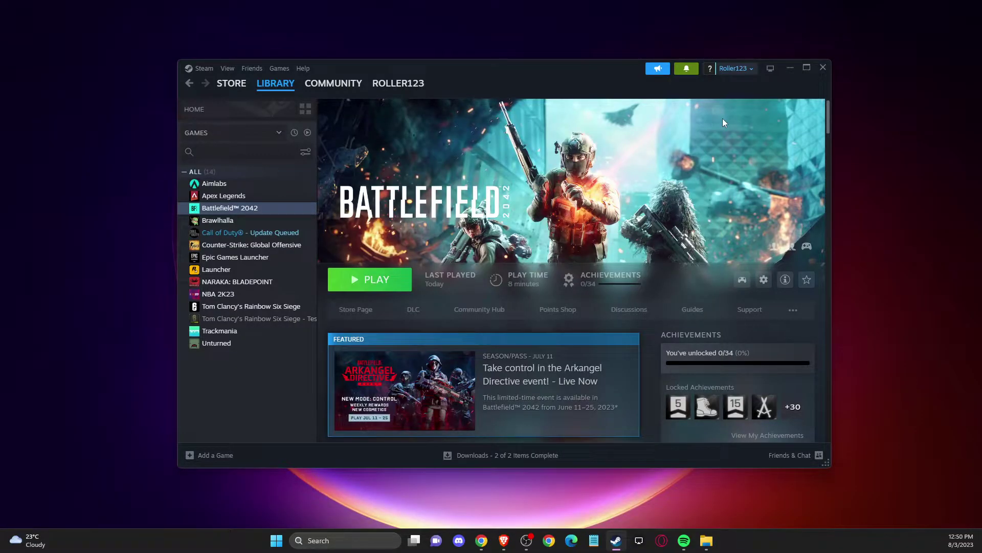
pyautogui.click(790, 70)
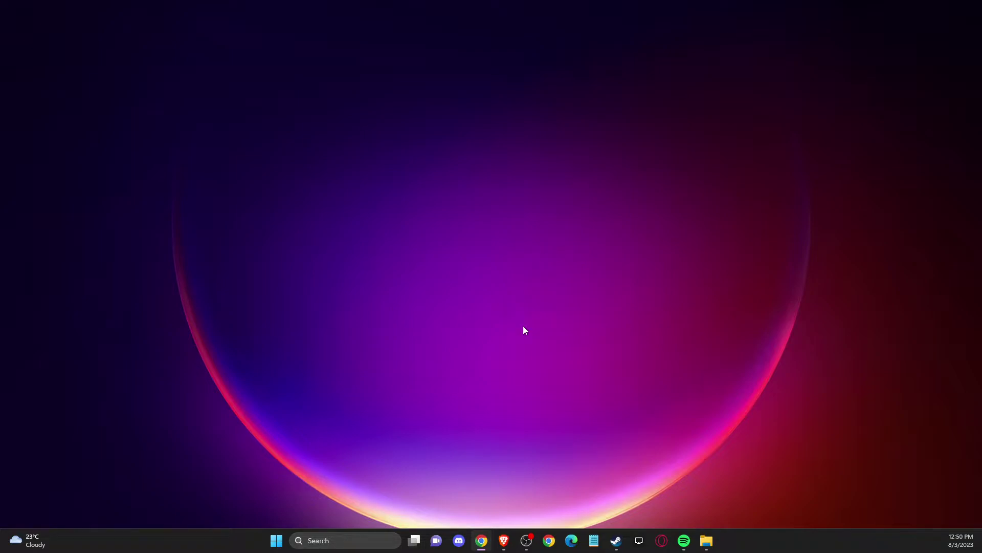
pyautogui.click(350, 541)
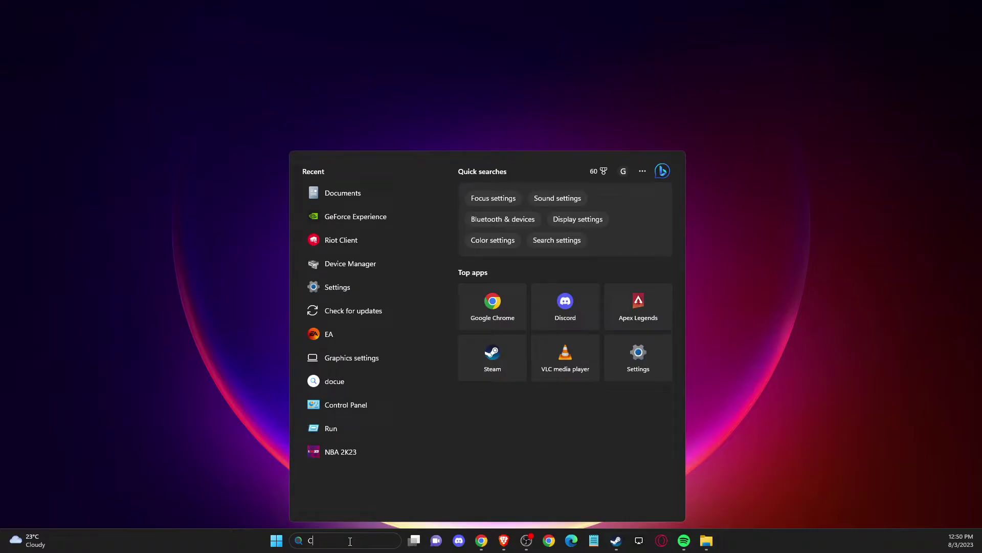
pyautogui.write('CHECK FOR')
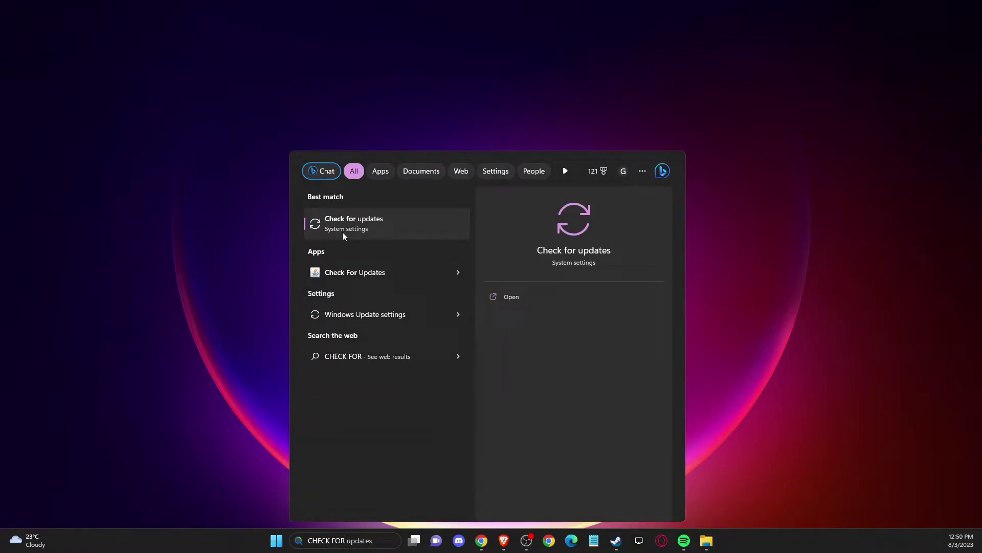
pyautogui.click(342, 231)
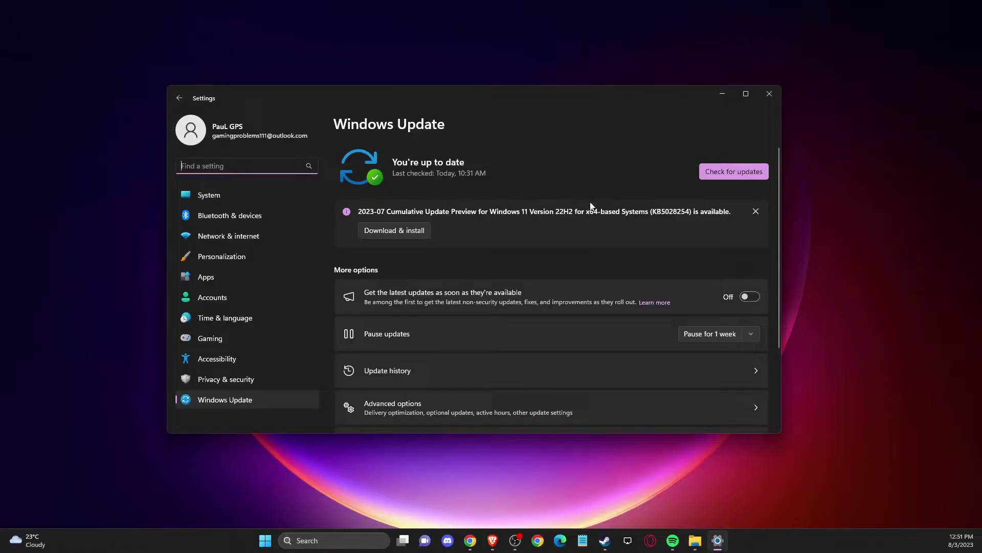
pyautogui.click(771, 102)
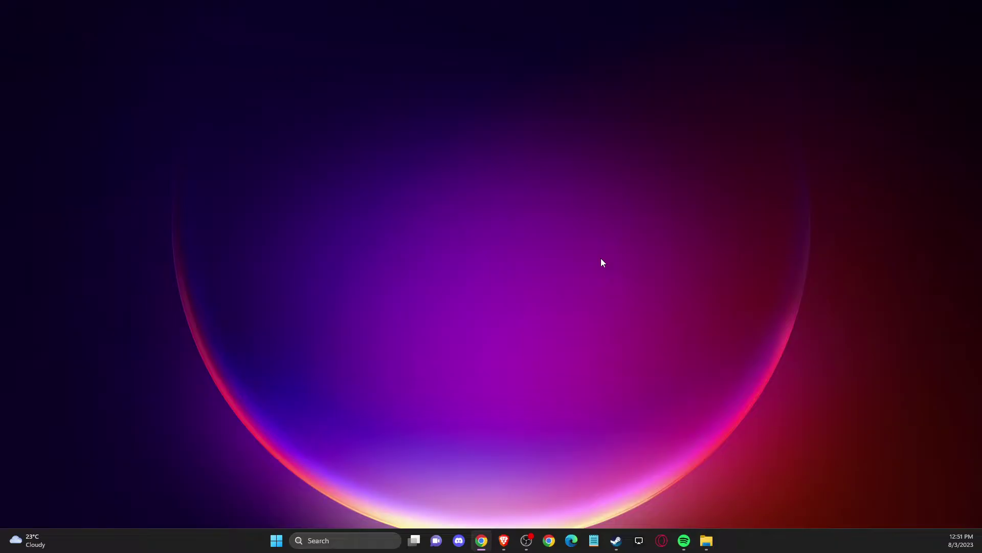
pyautogui.click(348, 540)
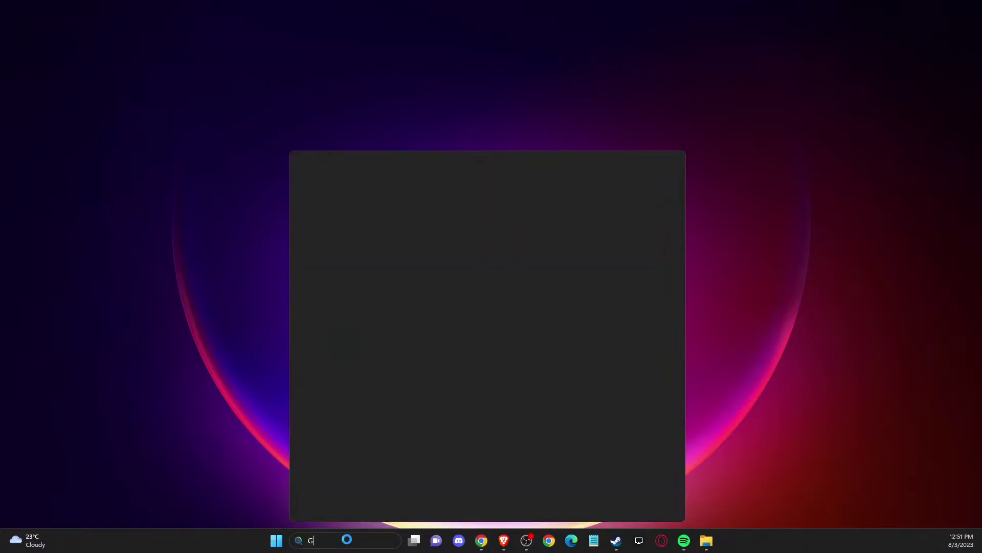
pyautogui.write('GeForce Experience')
pyautogui.press('Escape')
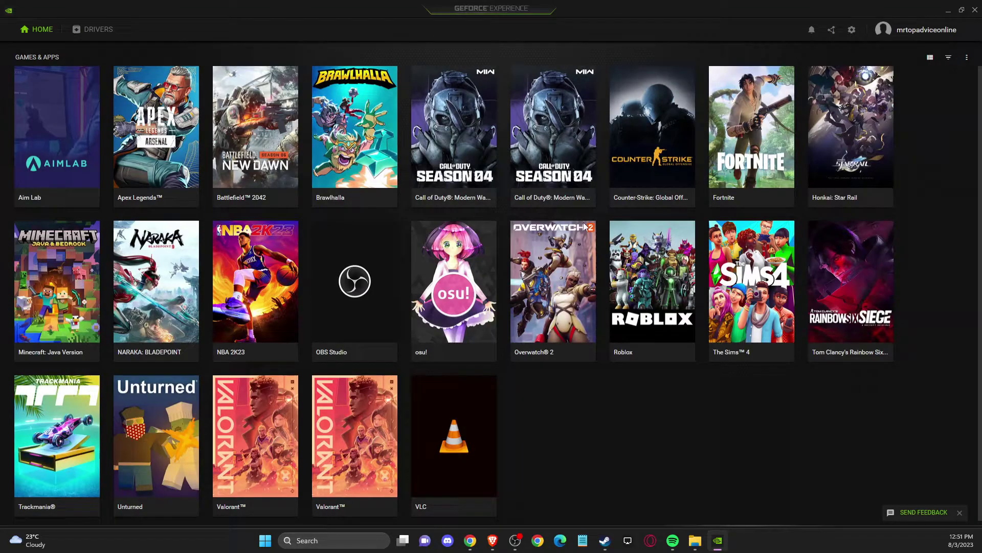
pyautogui.click(95, 34)
pyautogui.click(702, 65)
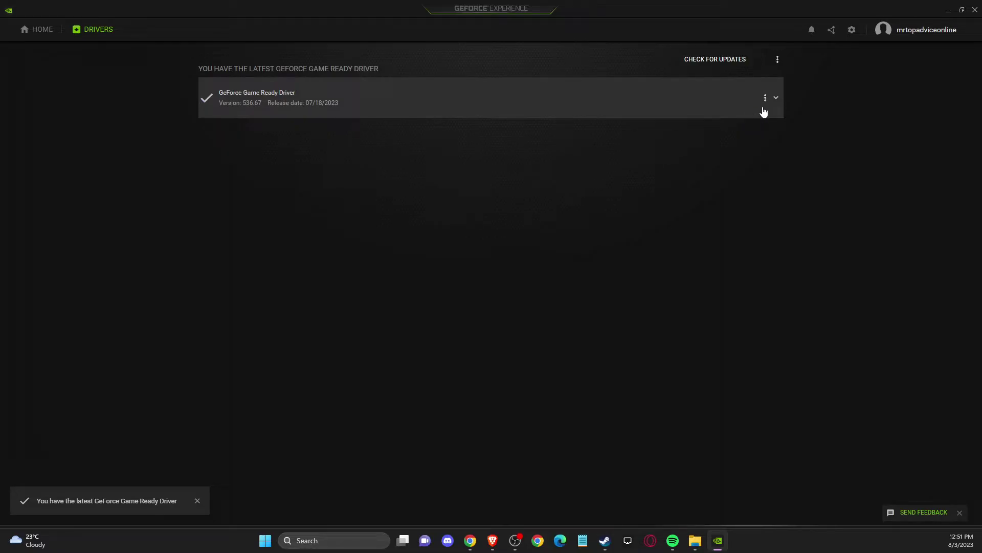
# - Close GeForce Experience and save dxwebsetup.exe from Microsoft's DirectX End-User Runtime page to the Desktop
pyautogui.click(974, 11)
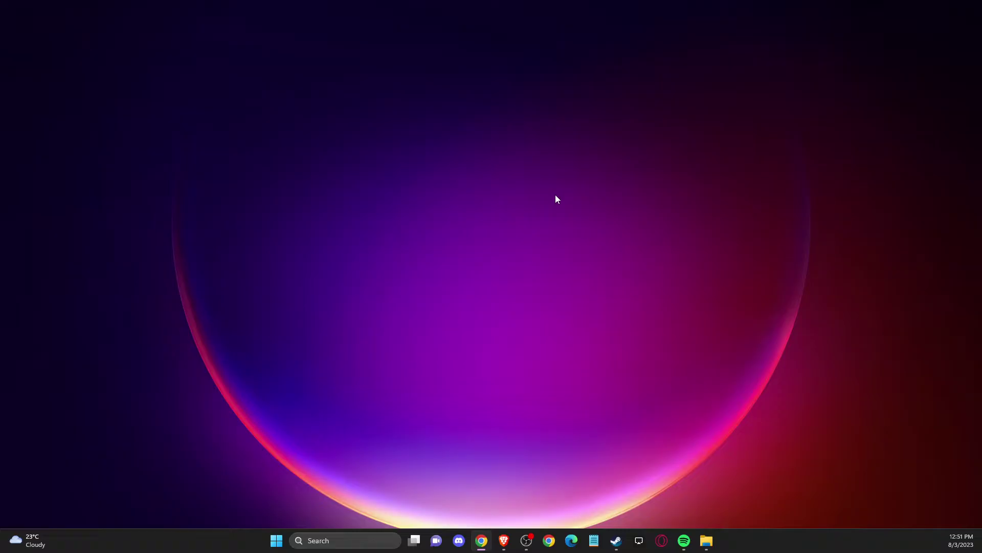
pyautogui.click(504, 541)
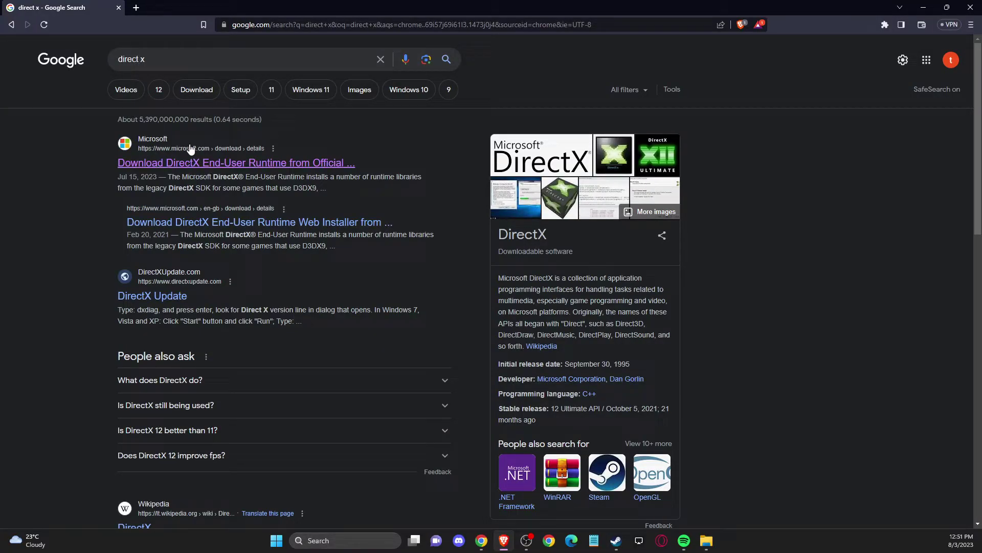
pyautogui.click(163, 163)
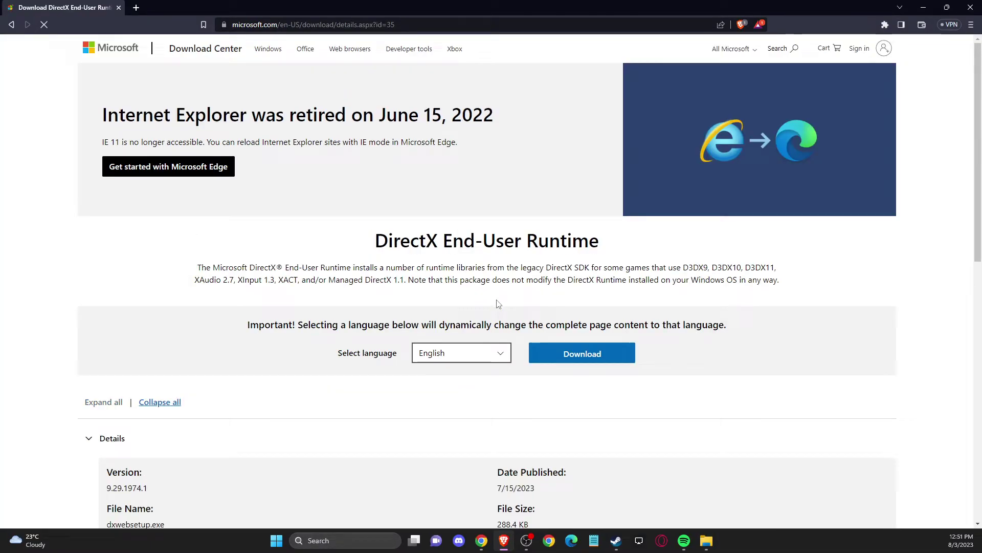
pyautogui.click(532, 358)
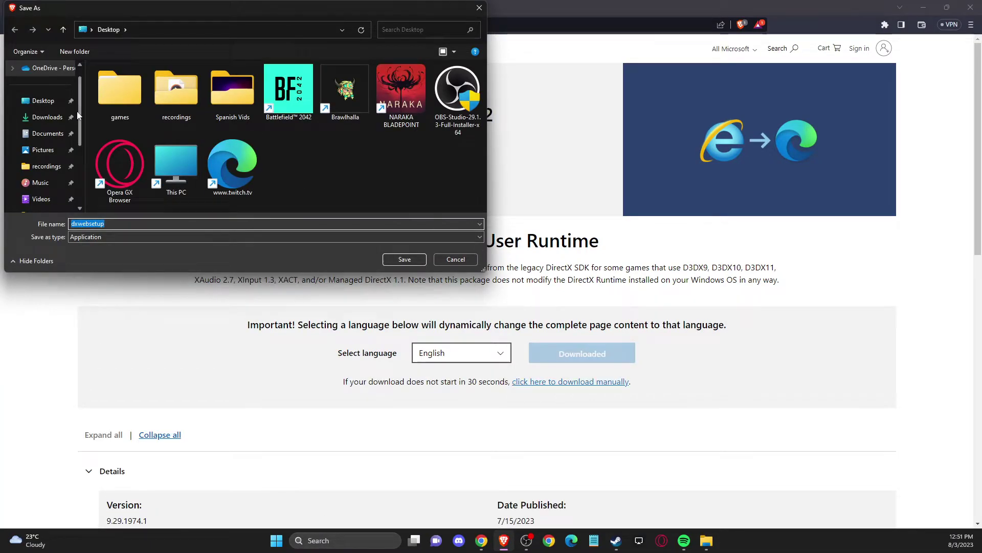
pyautogui.click(404, 259)
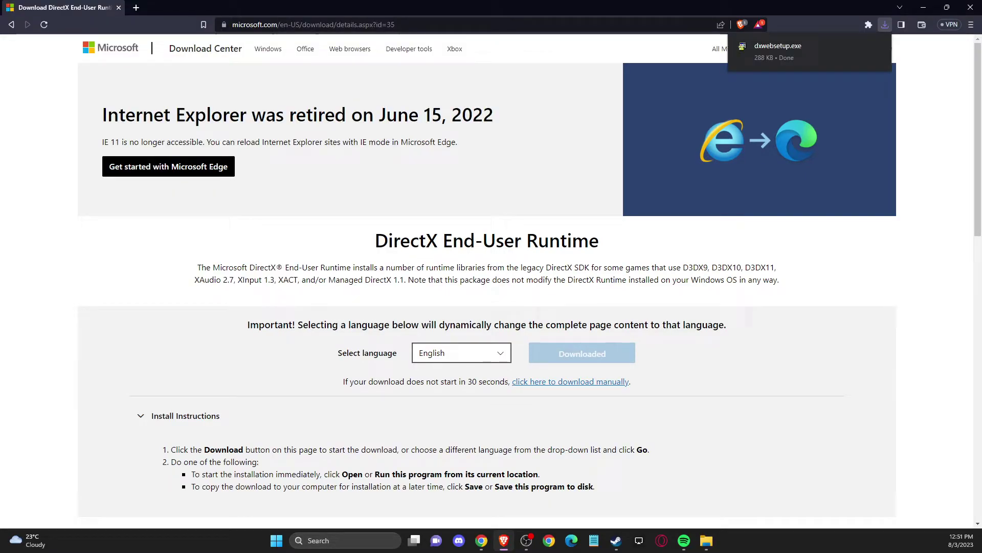
# - Launch dxwebsetup, accept the license, and run DirectX setup with the Bing Bar unchecked
pyautogui.click(923, 6)
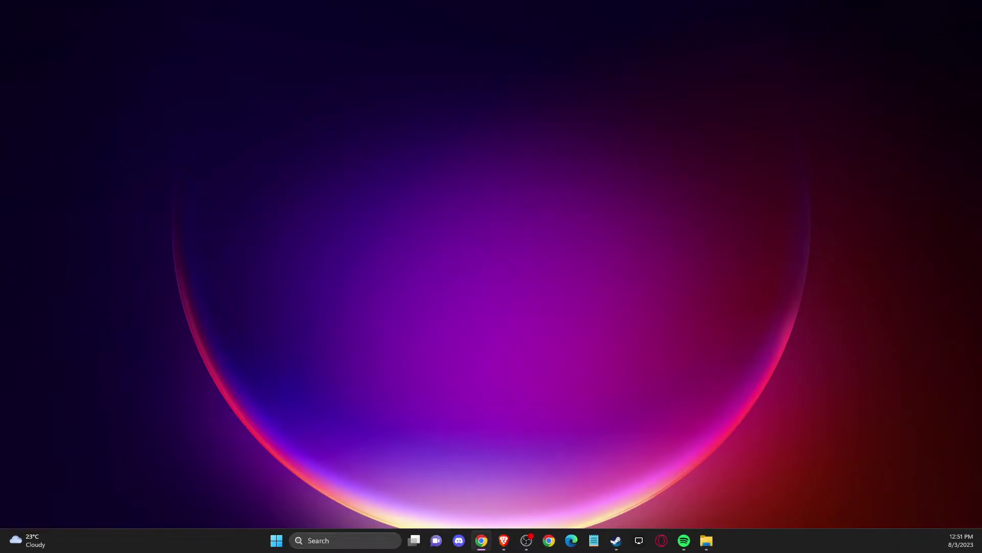
pyautogui.doubleClick(572, 123)
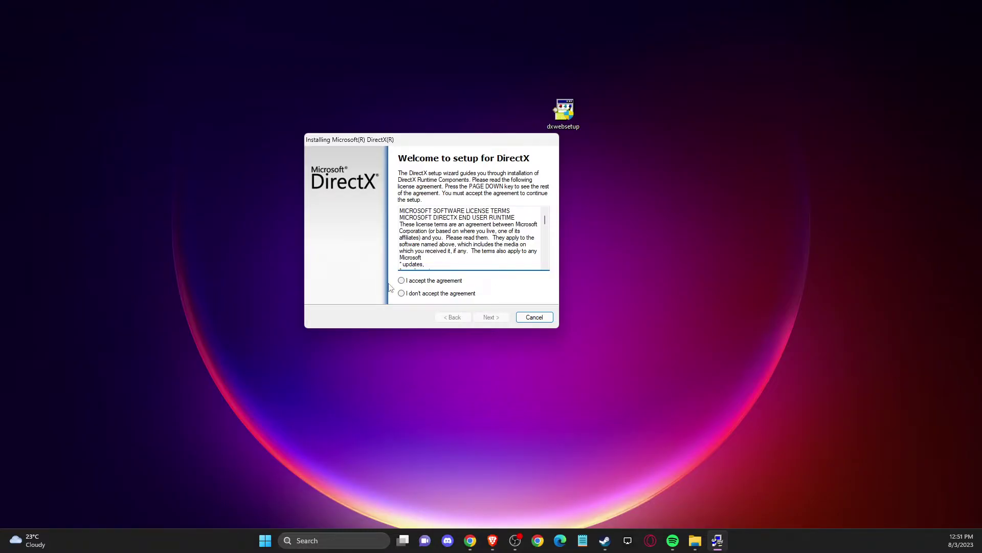
pyautogui.click(401, 280)
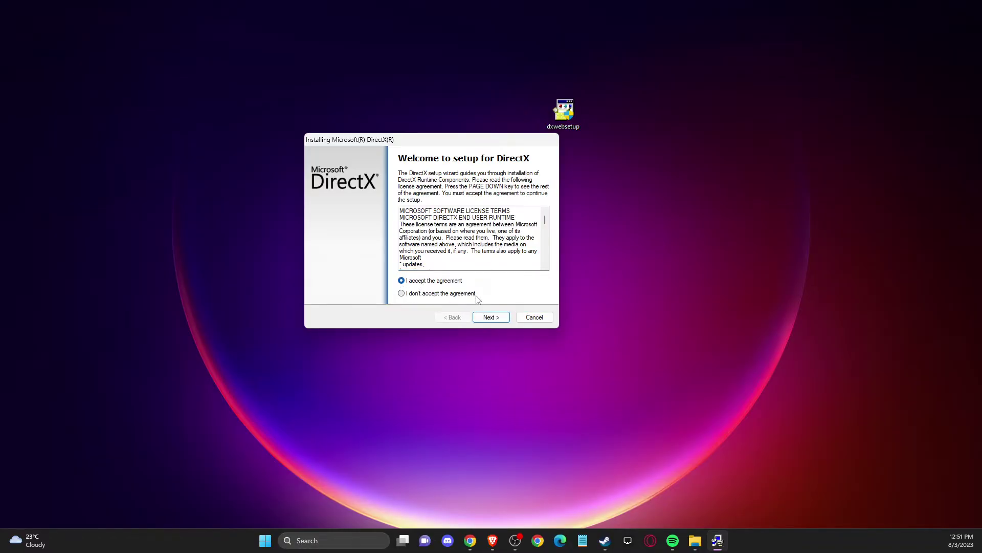
pyautogui.click(490, 317)
pyautogui.click(395, 246)
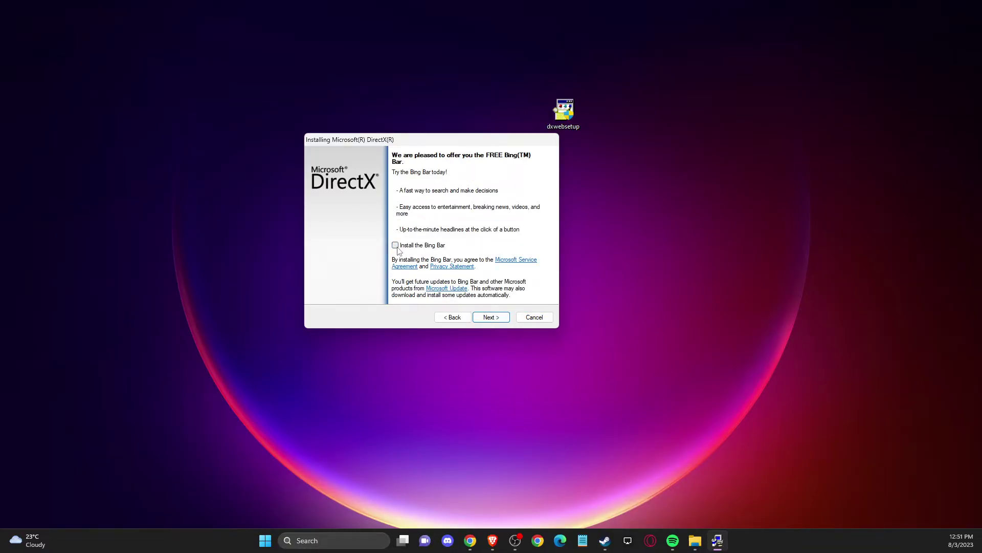
pyautogui.click(491, 318)
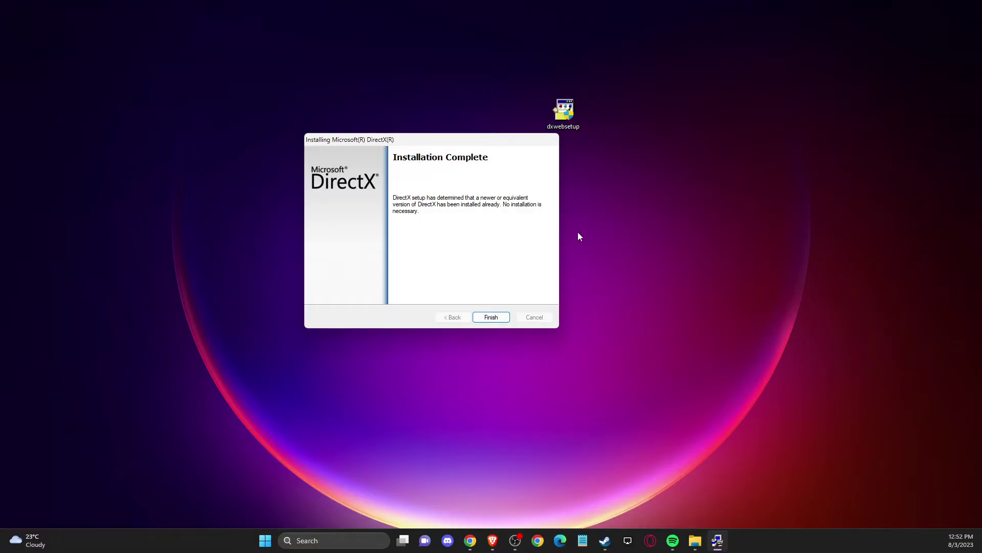
# - Finish and close the completed DirectX Setup
pyautogui.click(493, 318)
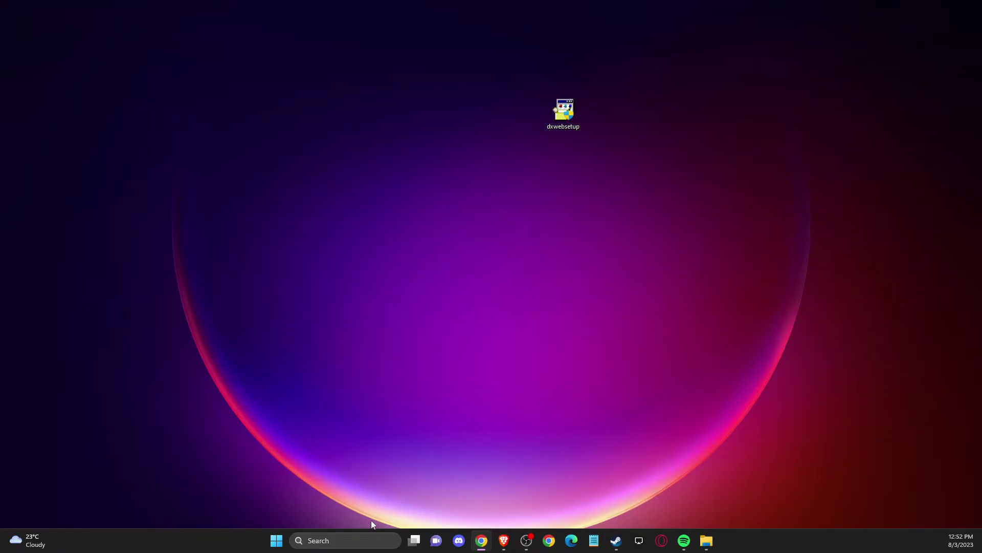
pyautogui.press('super')
pyautogui.write('task manager')
pyautogui.click(355, 227)
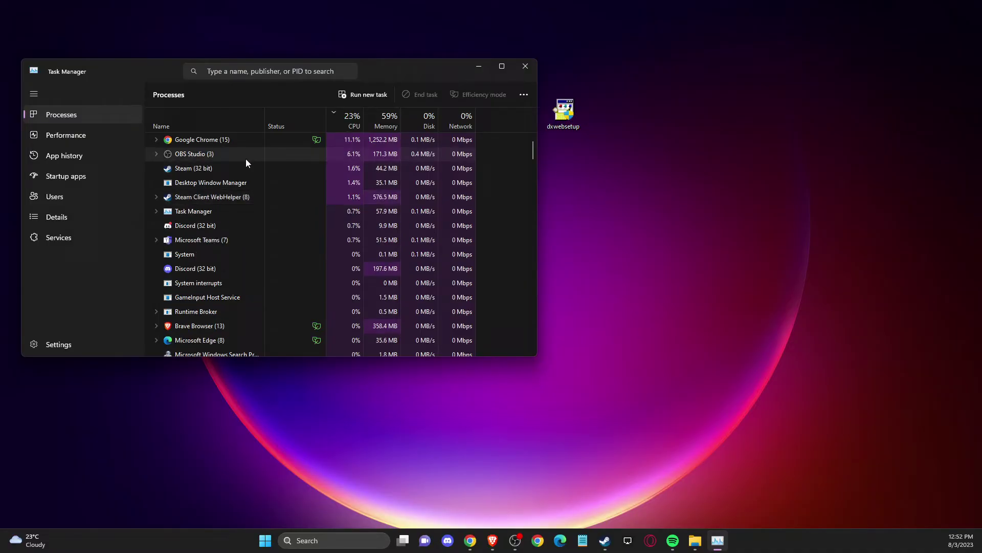
pyautogui.click(524, 72)
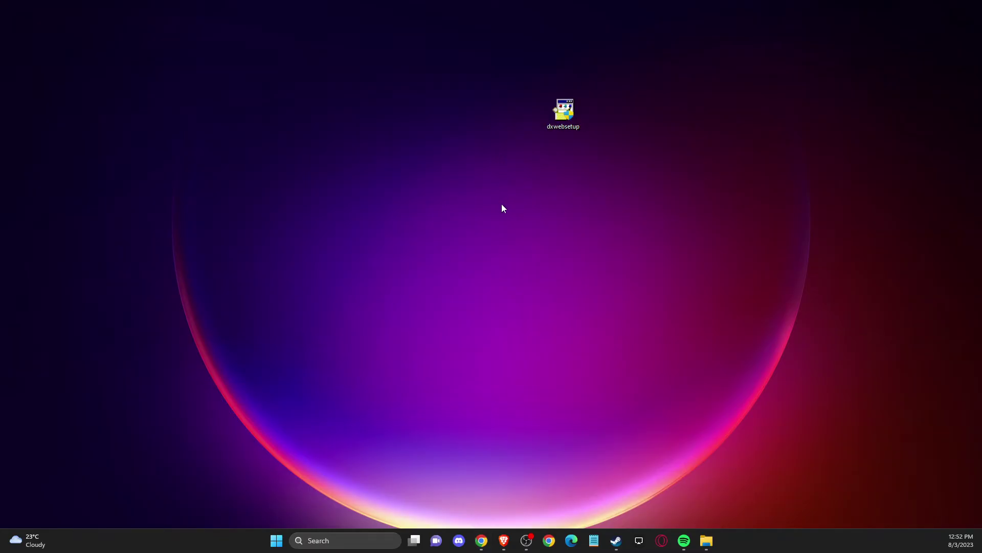
# - Go from Documents to Battlefield 2042 > settings and open PROFSAVE_profile
pyautogui.click(336, 543)
pyautogui.write('discord')
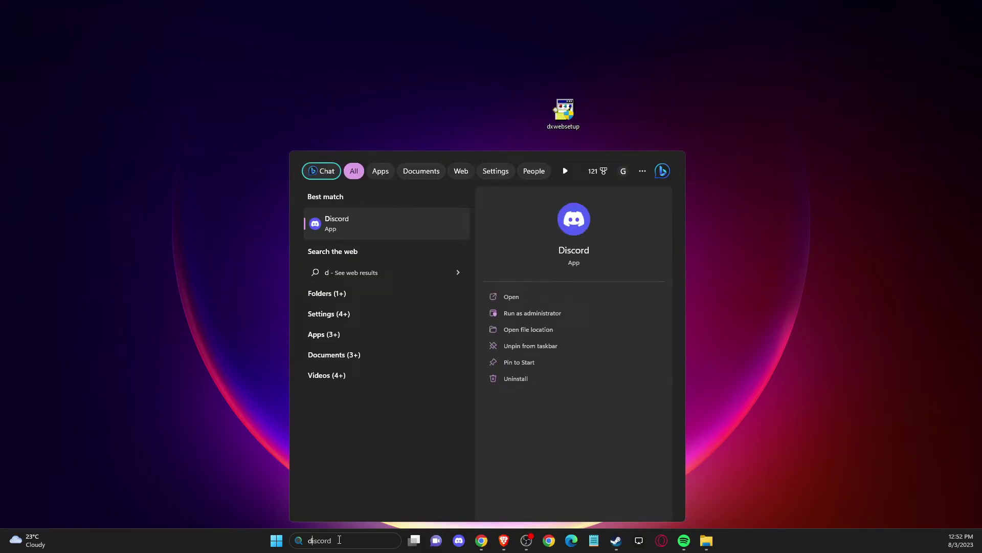
pyautogui.write('ocuments')
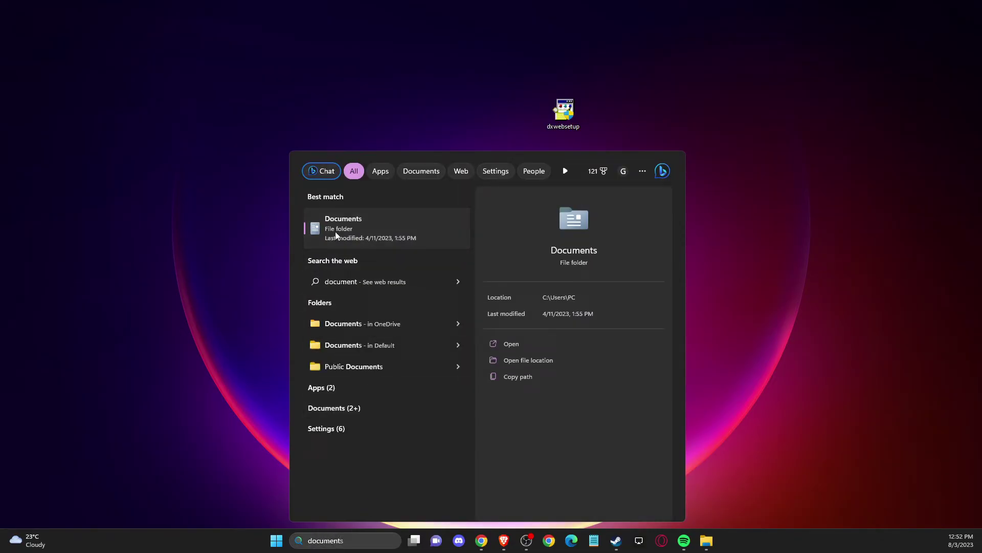
pyautogui.click(336, 236)
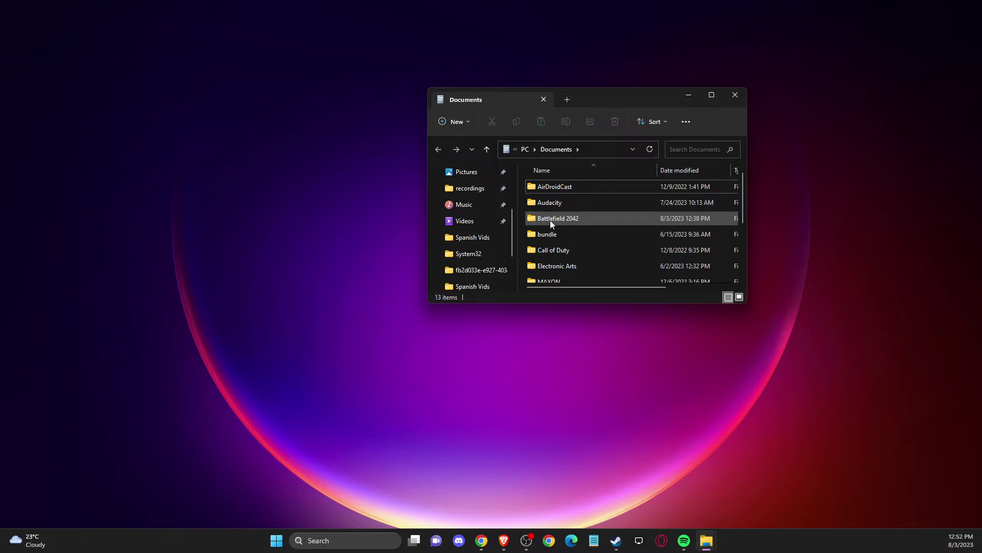
pyautogui.doubleClick(551, 220)
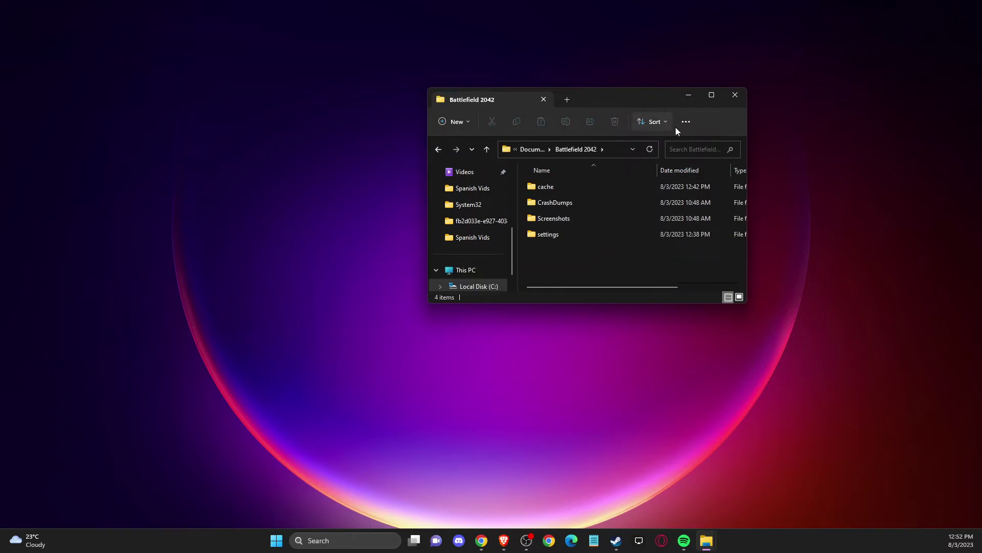
pyautogui.click(712, 95)
pyautogui.doubleClick(123, 143)
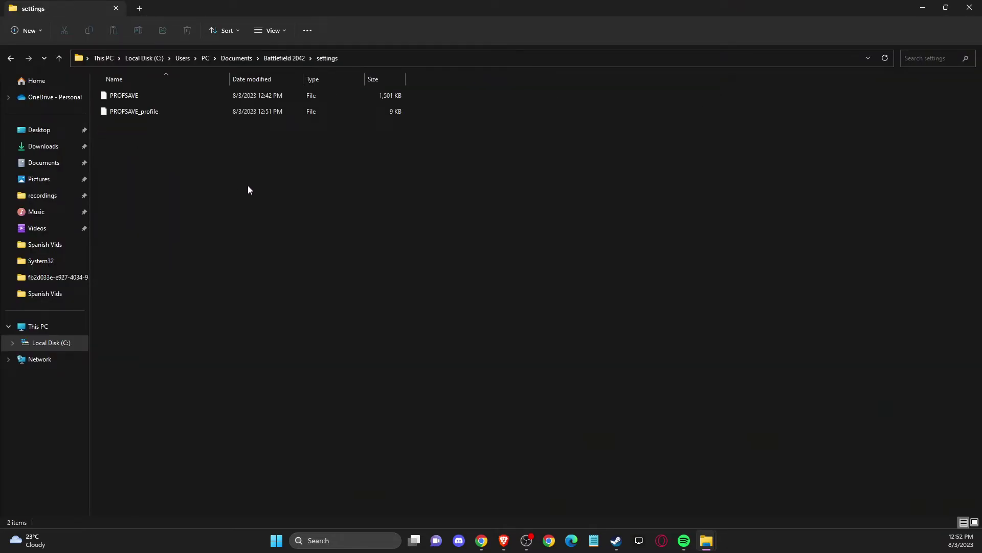
pyautogui.doubleClick(130, 113)
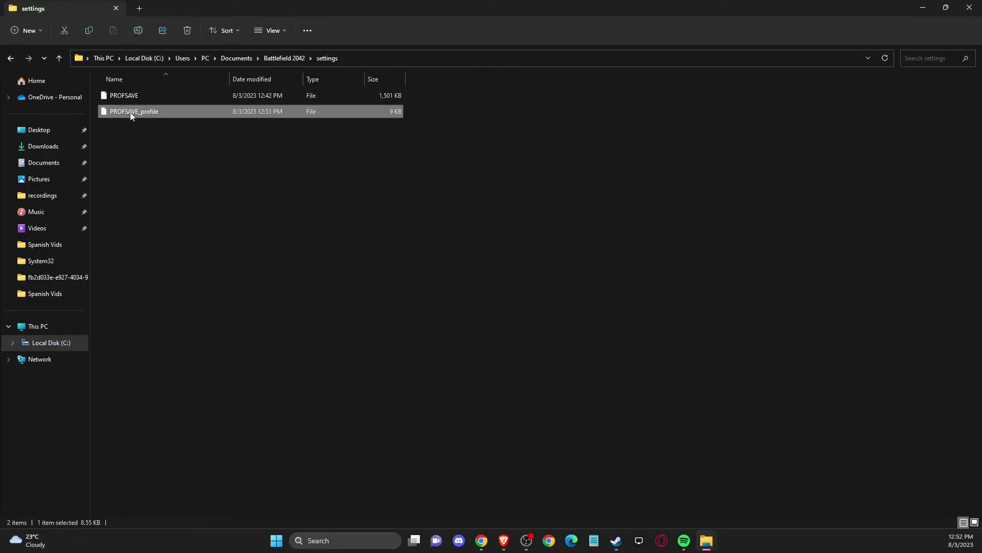
# - Open PROFSAVE_profile in Notepad just once
pyautogui.click(425, 232)
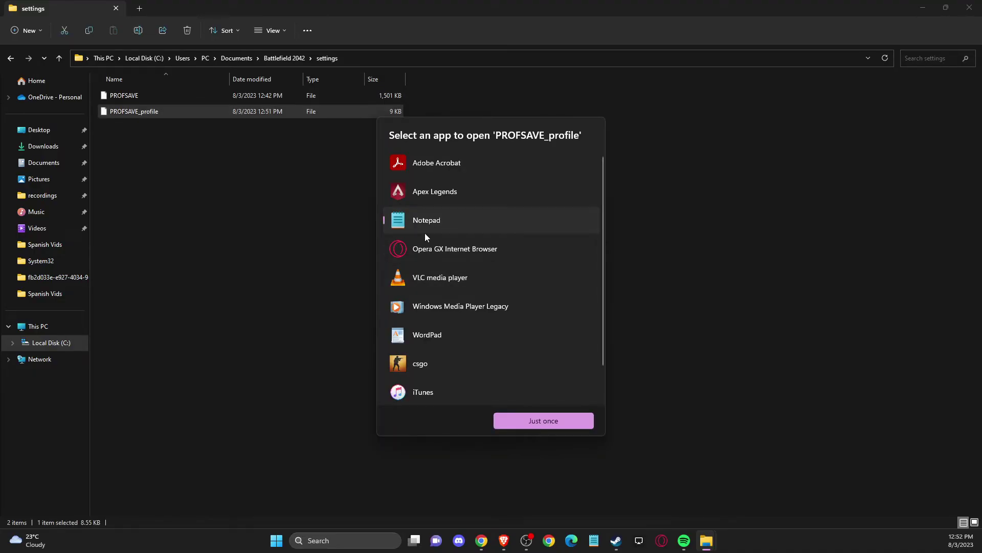
pyautogui.click(541, 422)
pyautogui.moveTo(739, 110); pyautogui.dragTo(423, 147)
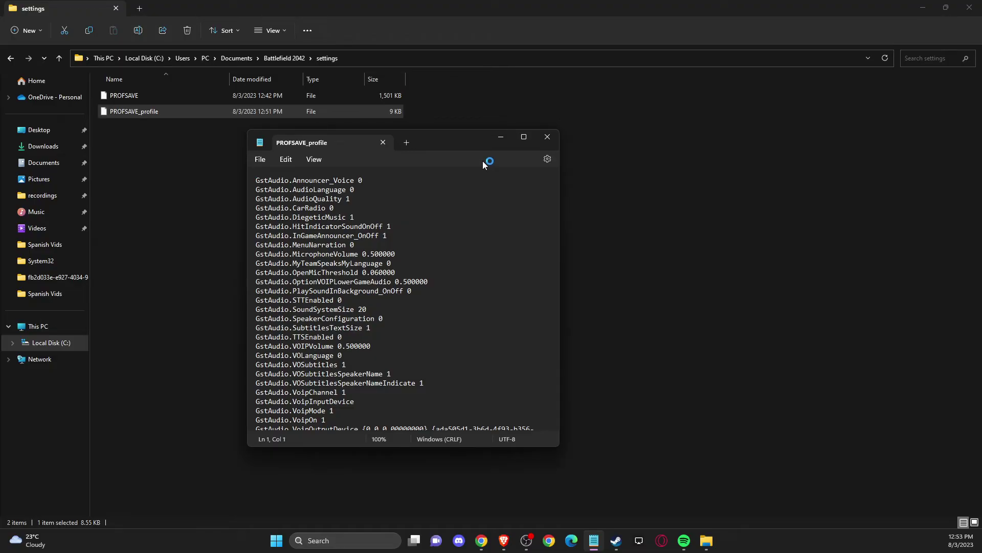
# - Search for dx12, change GstRender.Dx12Enabled from 0 to 1, and save the profile
pyautogui.hotkey('ctrl', 'f')
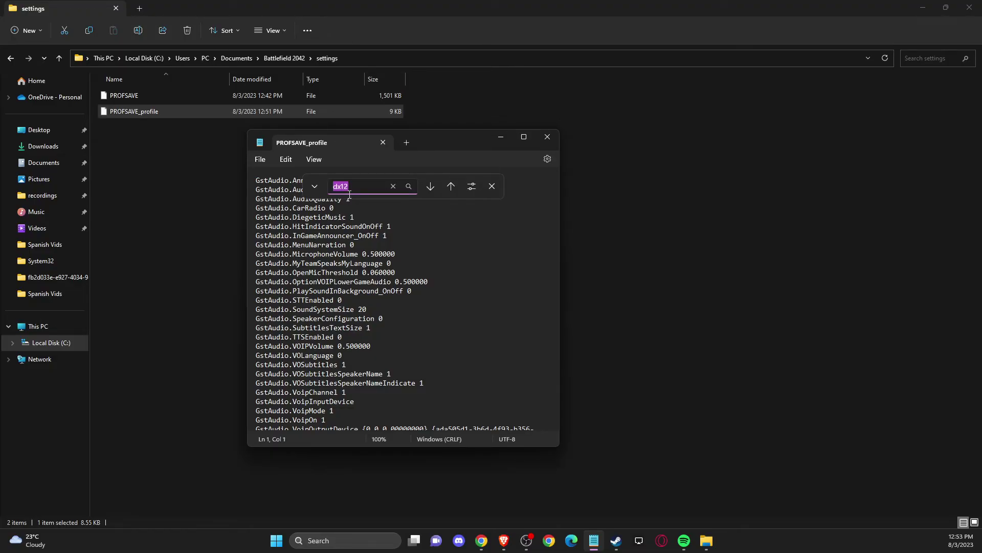
pyautogui.click(347, 189)
pyautogui.press('Return')
pyautogui.scroll(-3, 335, 362)
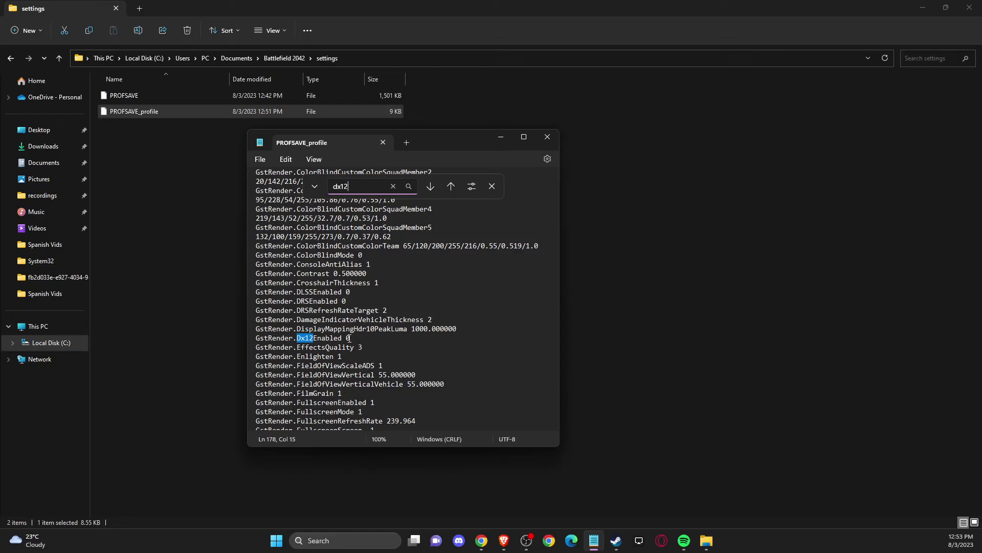
pyautogui.click(350, 338)
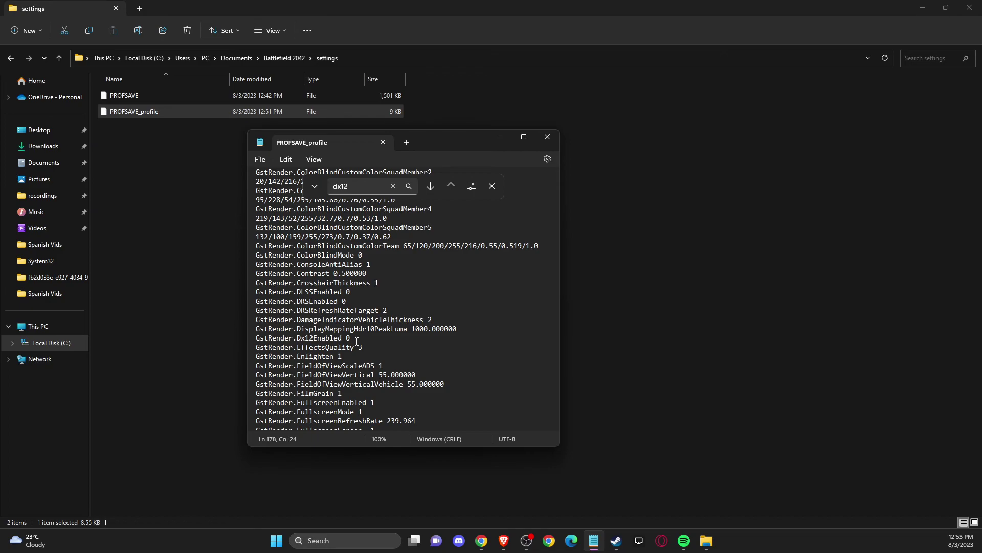
pyautogui.press('BackSpace')
pyautogui.write('1')
pyautogui.click(260, 159)
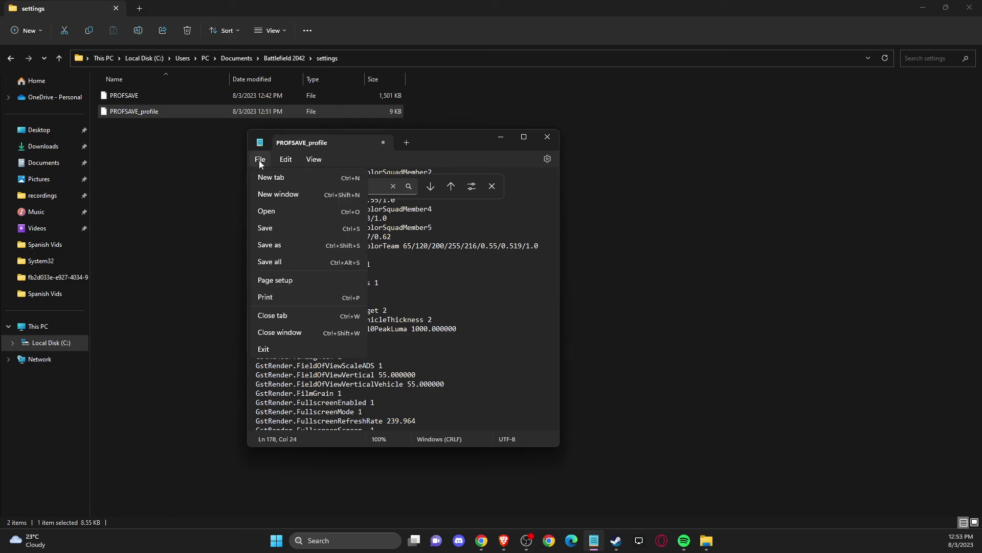
pyautogui.click(266, 227)
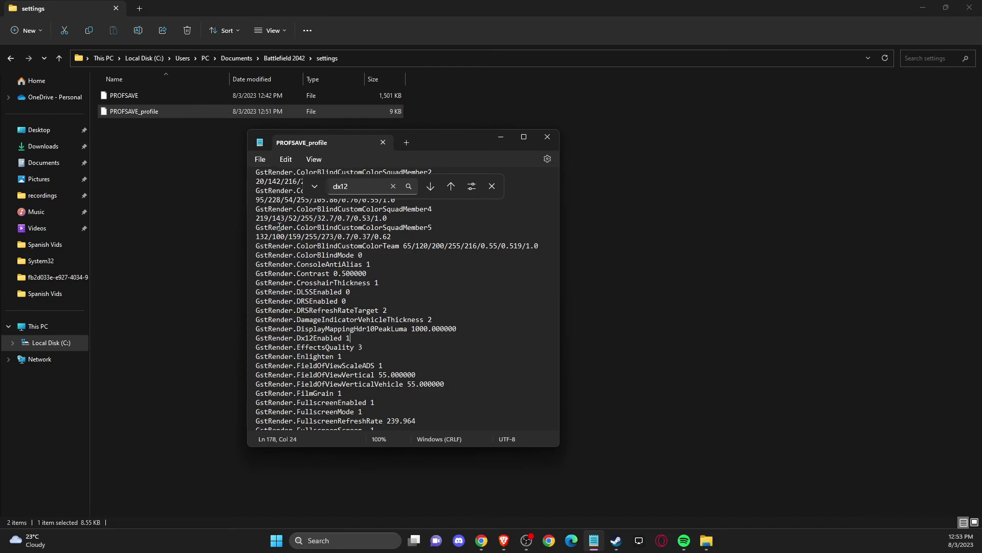
# - Close Notepad and File Explorer, then delete dxwebsetup from the desktop
pyautogui.click(548, 137)
pyautogui.click(969, 8)
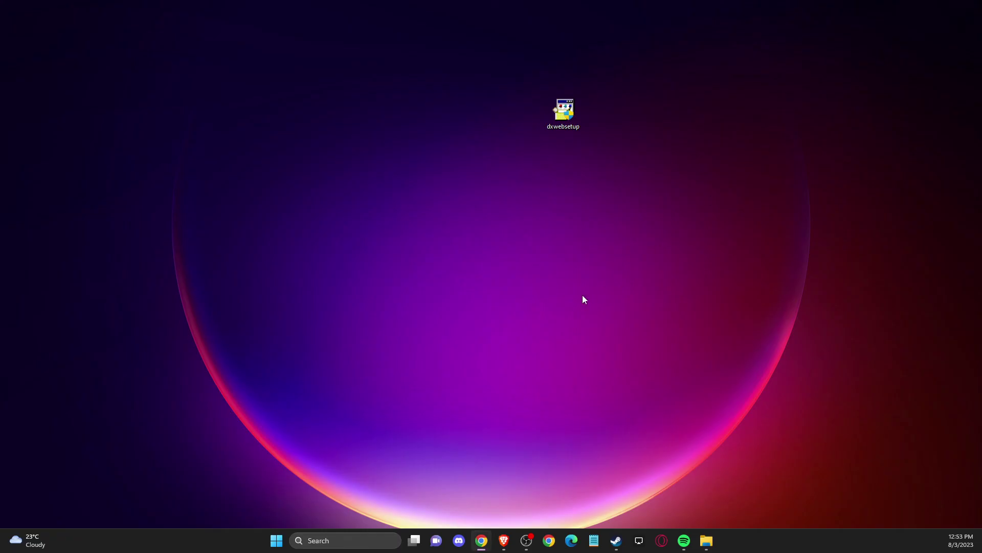
pyautogui.rightClick(565, 109)
pyautogui.click(659, 115)
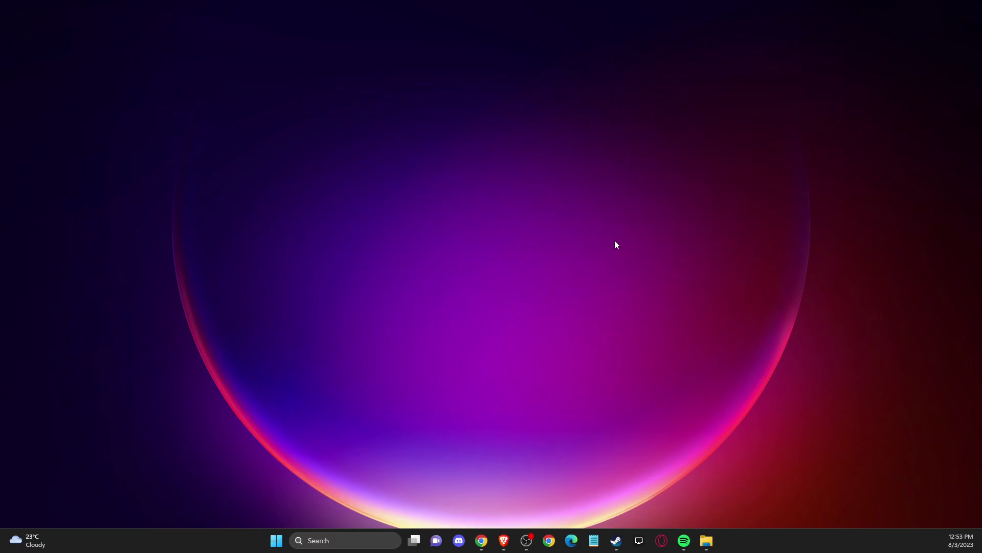